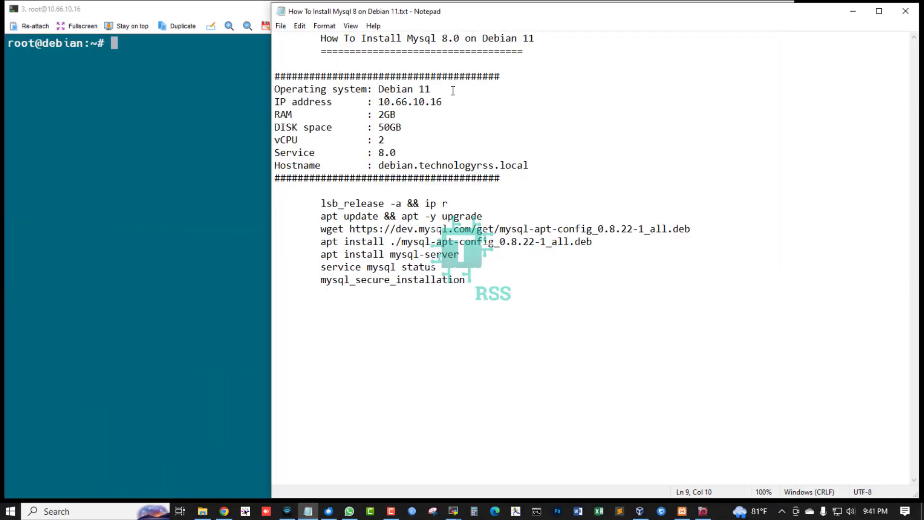
- Review the server specs in the notes: Debian 11, IP 10.66.10.16, RAM, disk, MySQL 8.0
drag(320, 38, 535, 39)
click(466, 59)
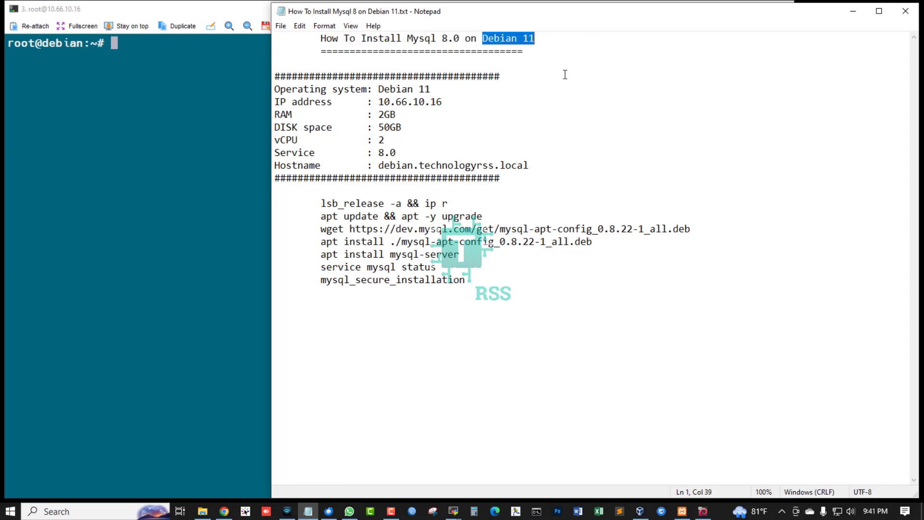
click(509, 88)
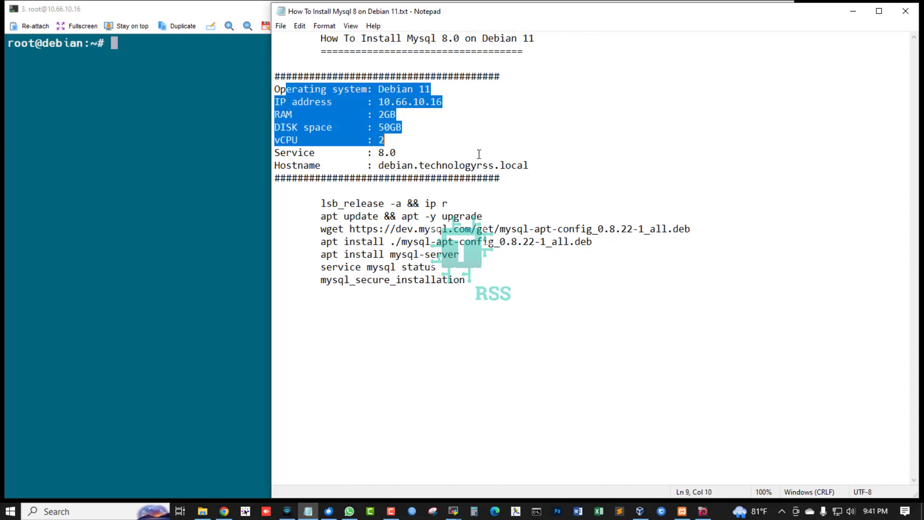
drag(275, 88, 568, 178)
click(459, 109)
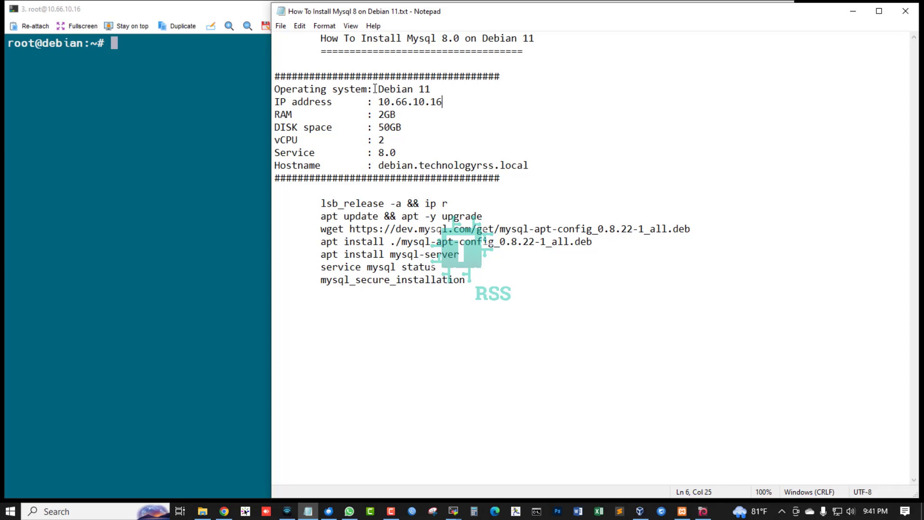
drag(373, 88, 466, 89)
drag(373, 102, 502, 103)
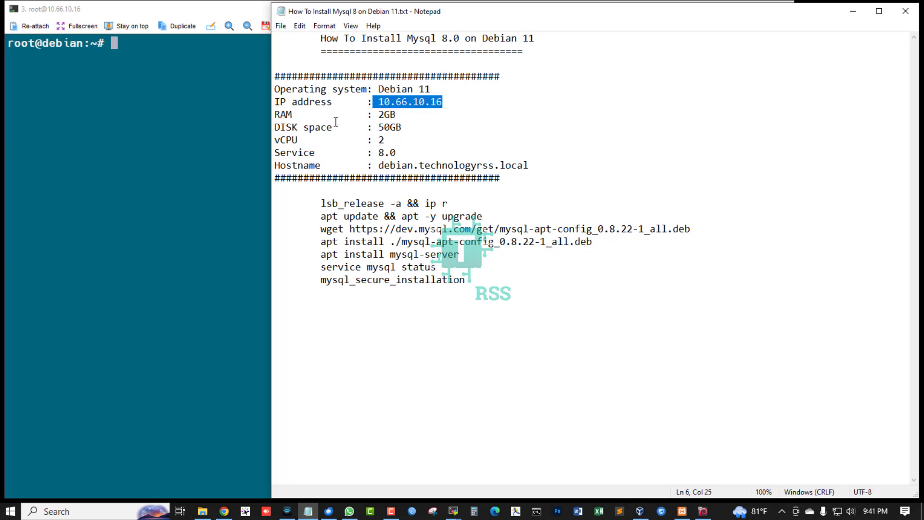
mouse_move(321, 114)
mouse_down()
mouse_move(419, 116)
mouse_move(450, 128)
mouse_up()
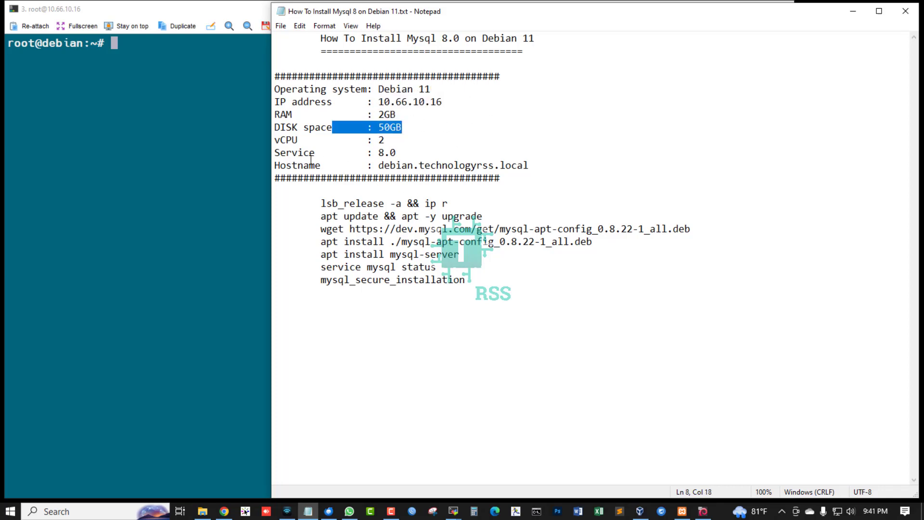
mouse_move(298, 153)
mouse_down()
mouse_move(400, 153)
mouse_move(379, 153)
mouse_up()
click(382, 154)
- Copy 'lsb_release -a && ip r' from the notes and paste it at the server prompt
drag(322, 204, 494, 204)
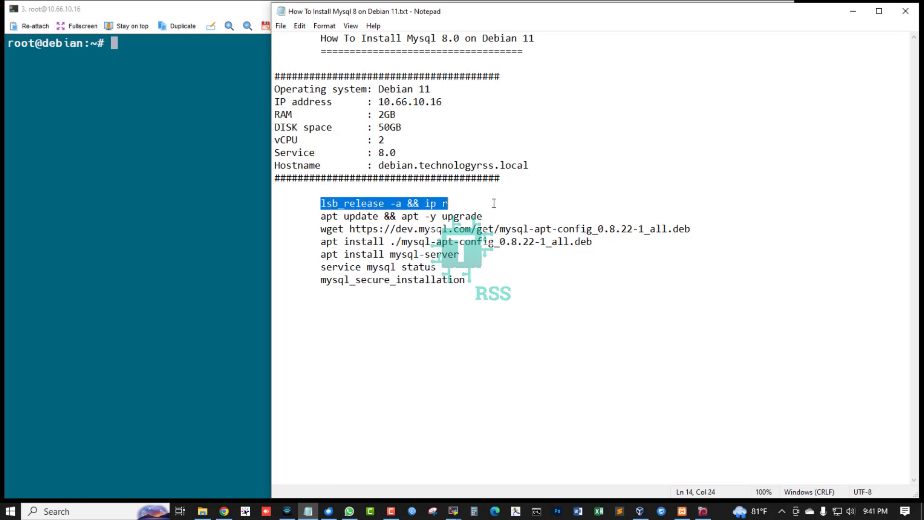
key(ctrl+c)
click(171, 132)
right_click(174, 132)
- Run the check and point out release 11, codename bullseye and IP 10.66.10.16 in the output
key(Return)
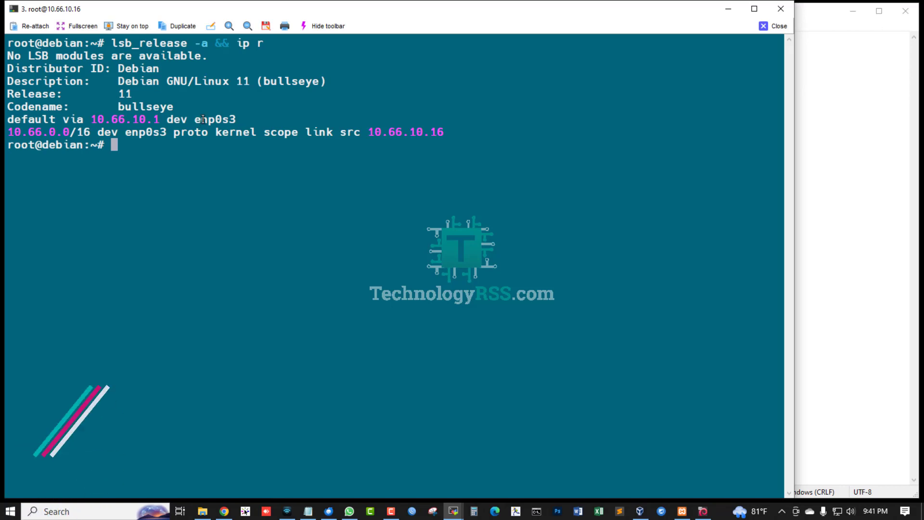
double_click(125, 94)
double_click(38, 107)
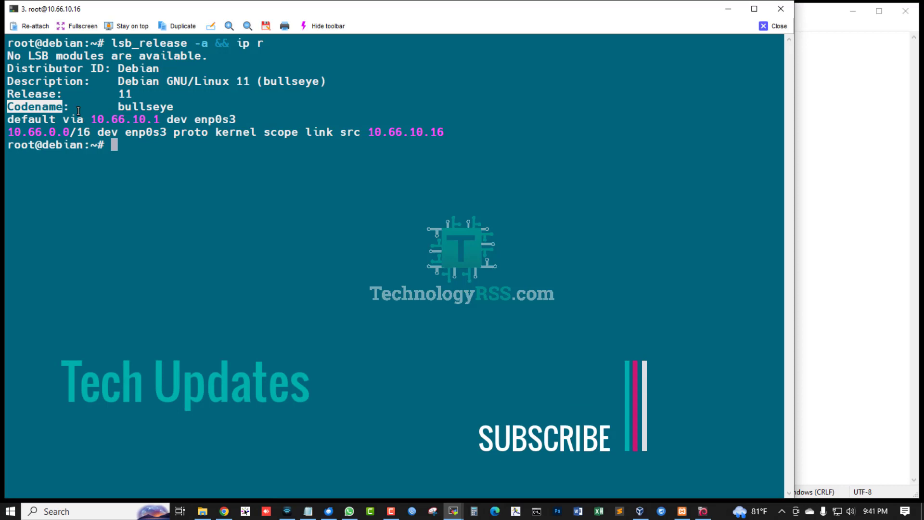
double_click(140, 108)
double_click(415, 133)
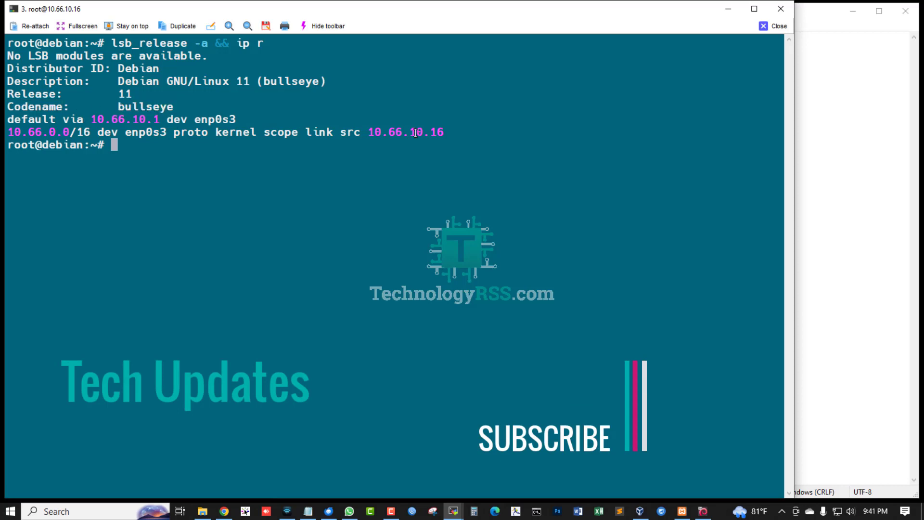
key(alt+Tab)
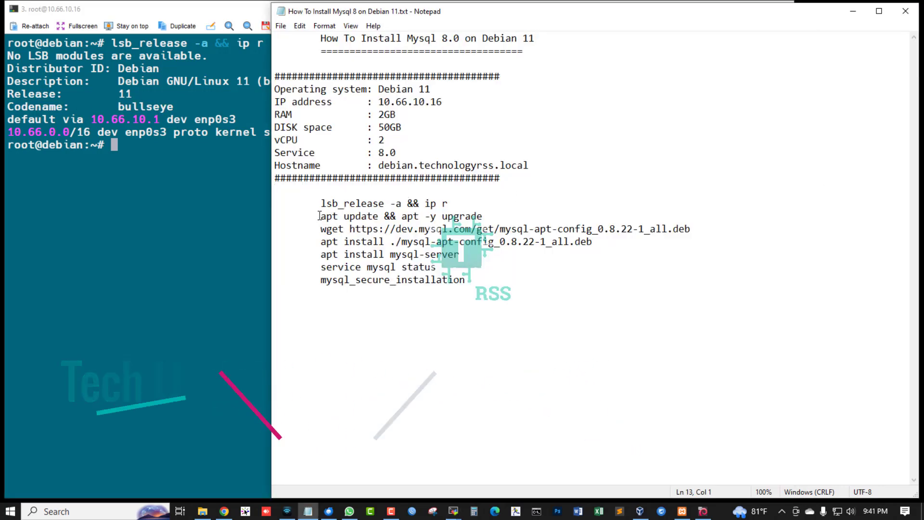
- Paste and run 'apt update && apt -y upgrade' on a cleared terminal screen
drag(321, 216, 522, 213)
key(ctrl+c)
right_click(211, 180)
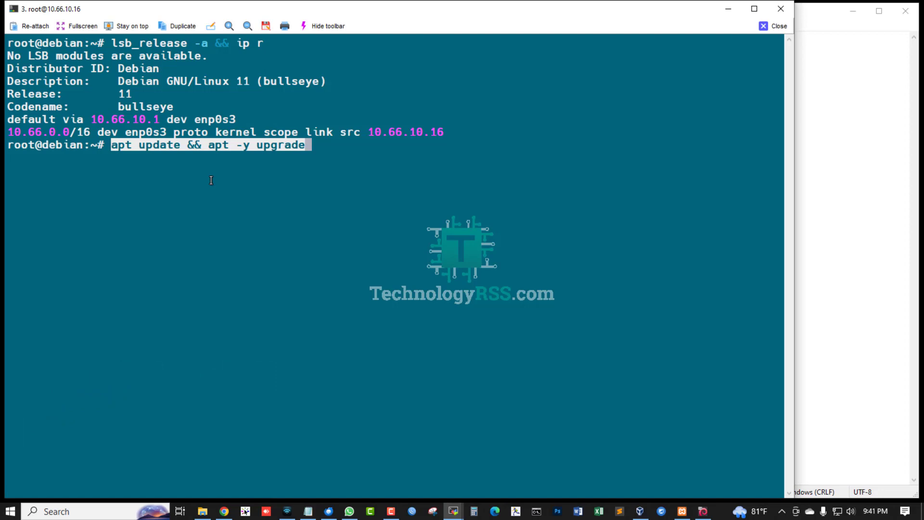
key(ctrl+l)
key(Return)
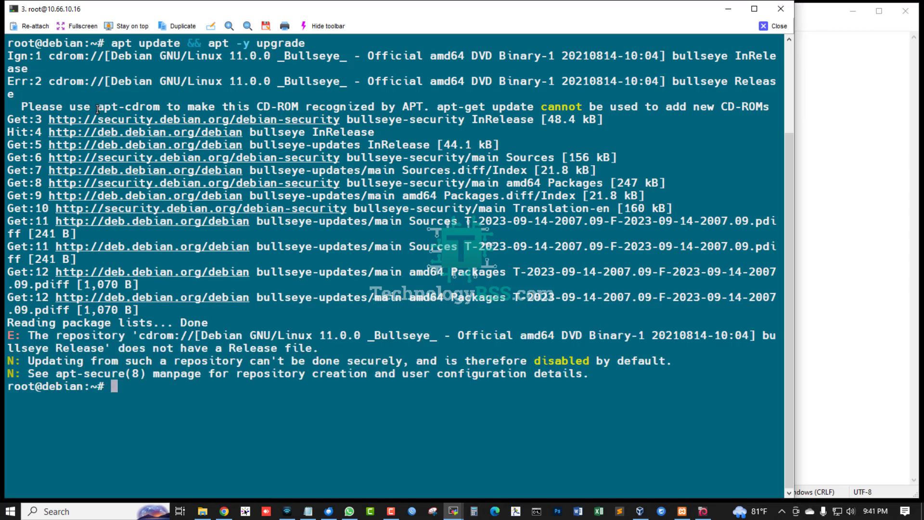
- Review the output, highlighting the CD-ROM repository missing Release file error
double_click(35, 42)
click(122, 148)
drag(42, 336, 653, 343)
click(351, 379)
- Edit /etc/apt/sources.list in vi, deleting the uncommented cdrom line, and save it
key(ctrl+l)
text(vi )
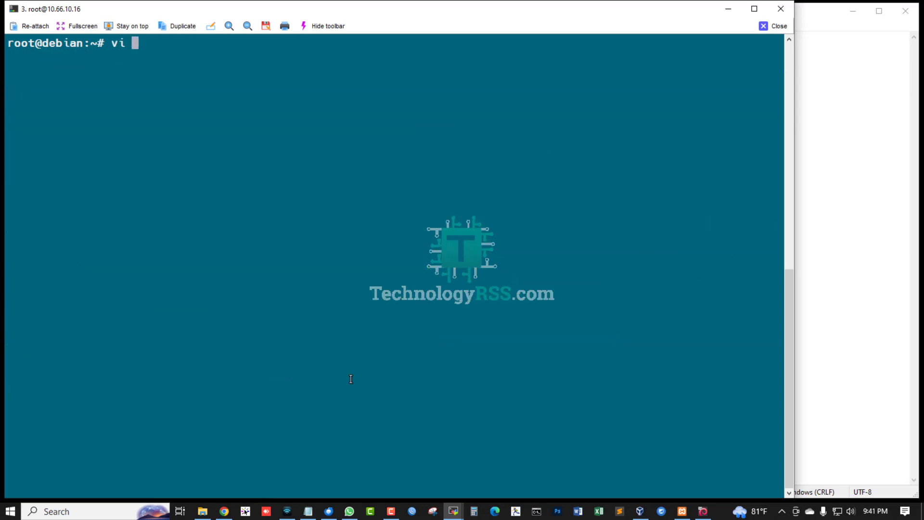
text(/etc/ap)
text(t/s)
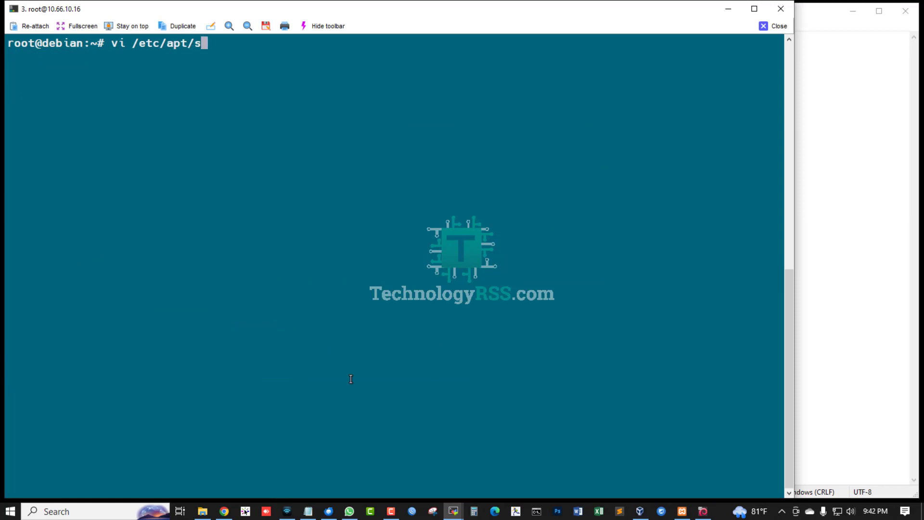
key(Tab)
key(Return)
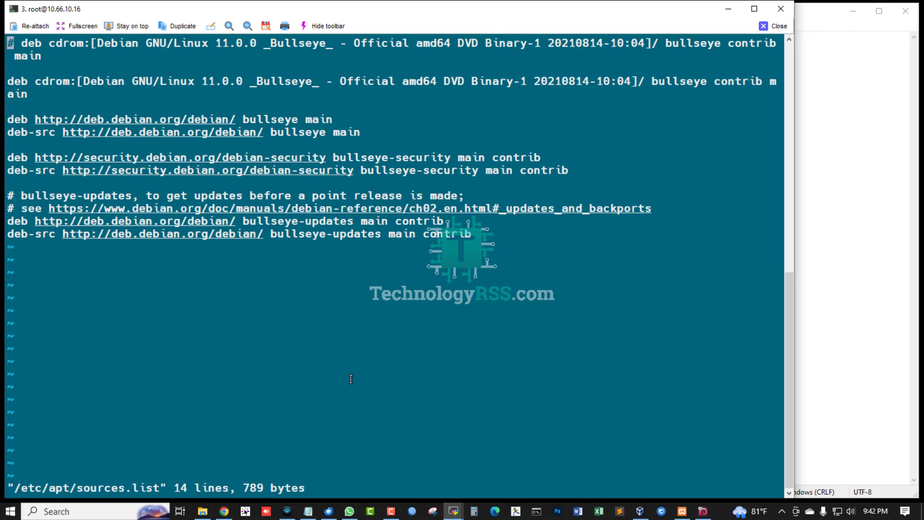
key(Down)
key(Down)
key(Down)
key(Up)
key(d)
key(d)
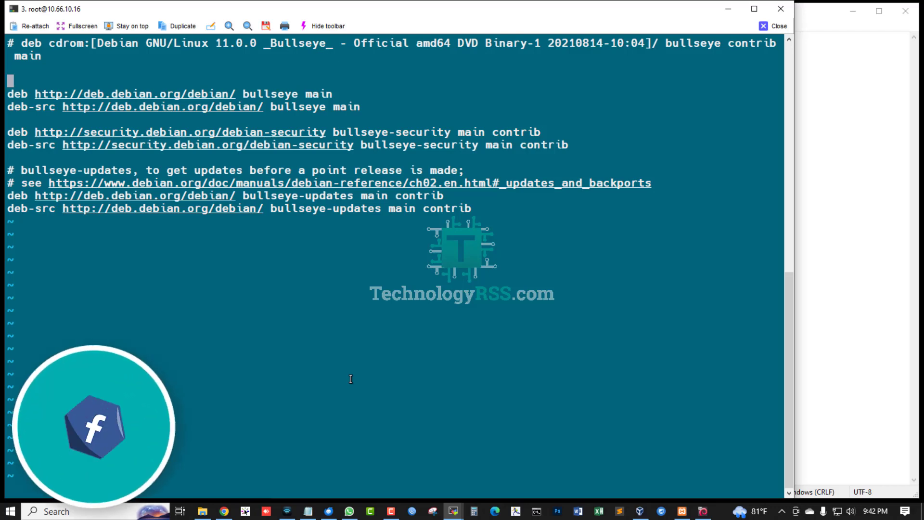
text(:)
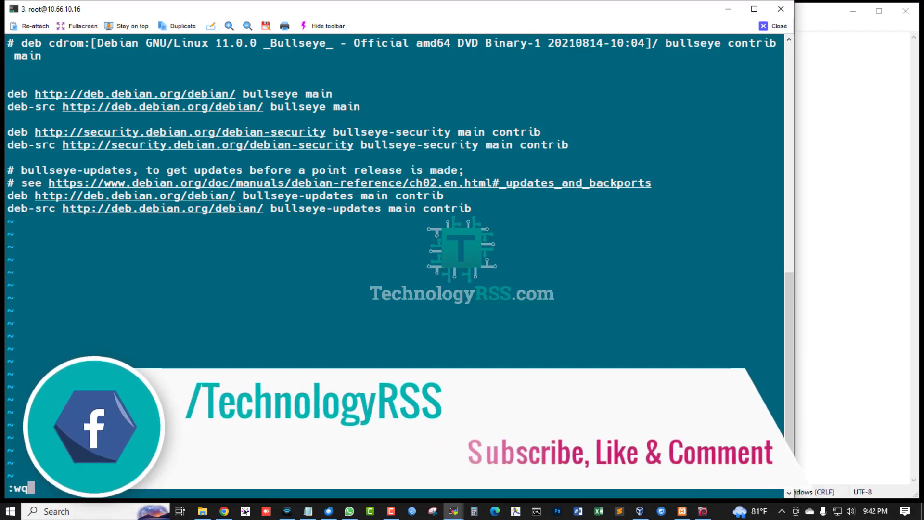
text(wq)
key(Return)
key(Return)
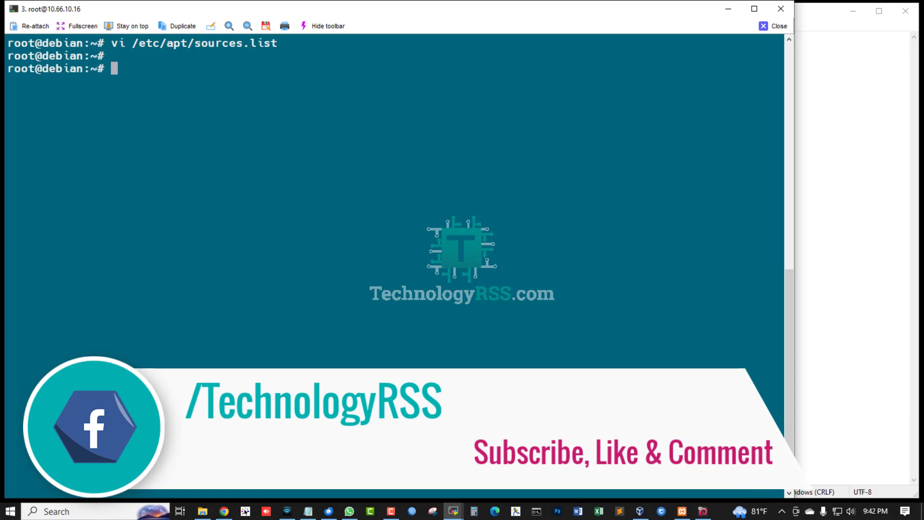
text(apt update && apt -y upgrade)
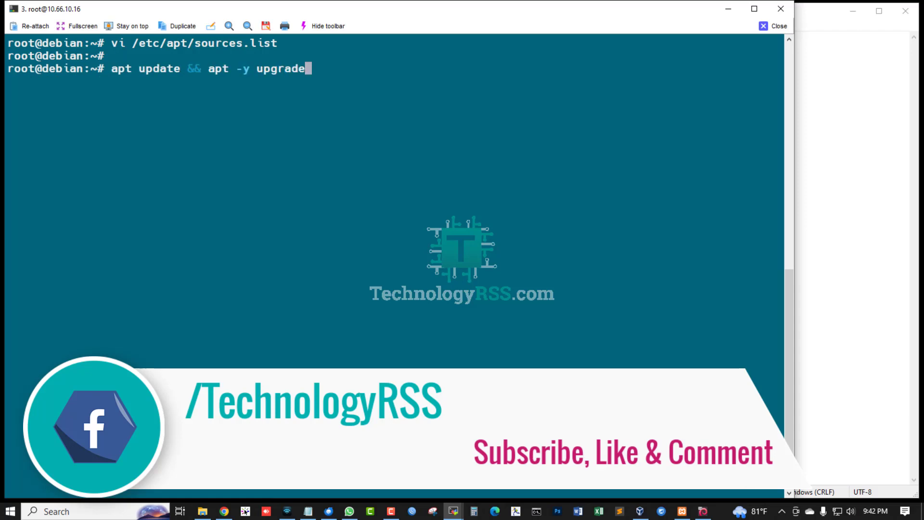
- Rerun 'apt update && apt -y upgrade' without errors, with 0 packages to upgrade
key(ctrl+l)
key(Return)
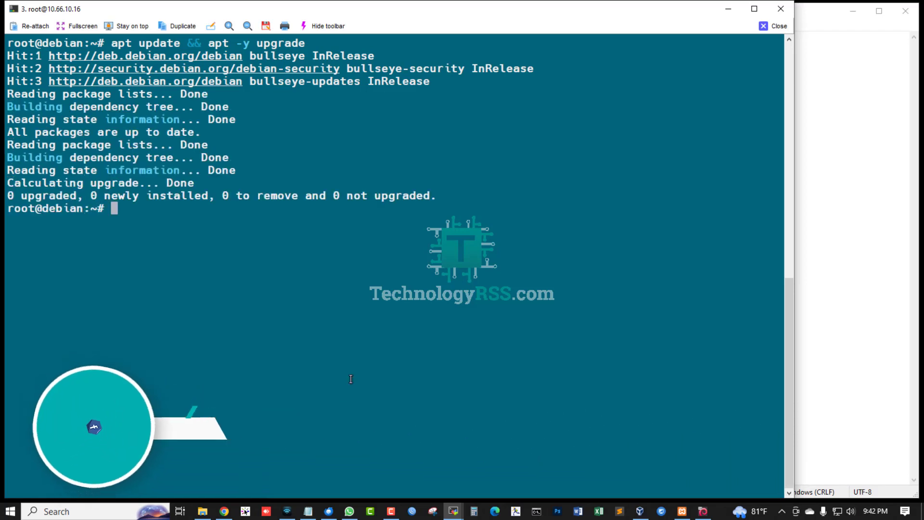
key(Return)
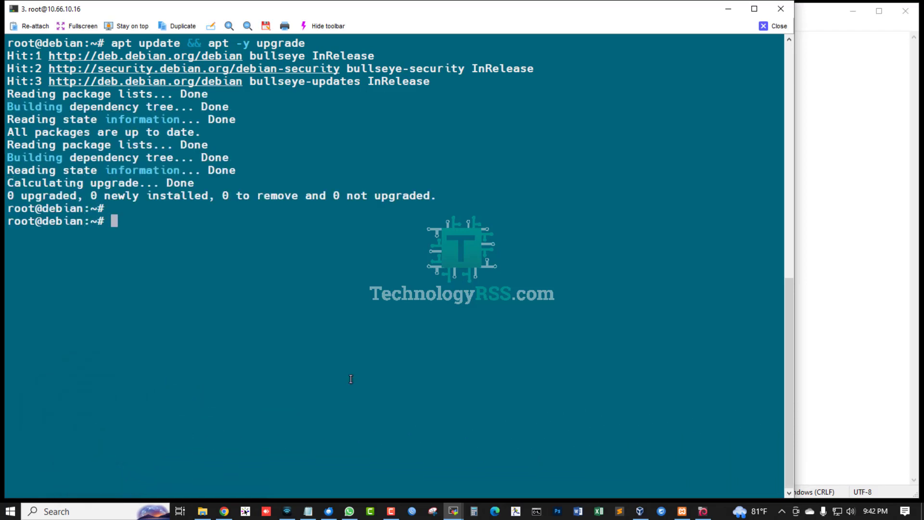
- Paste and run the wget command downloading mysql-apt-config_0.8.22-1_all.deb from the notes
click(830, 253)
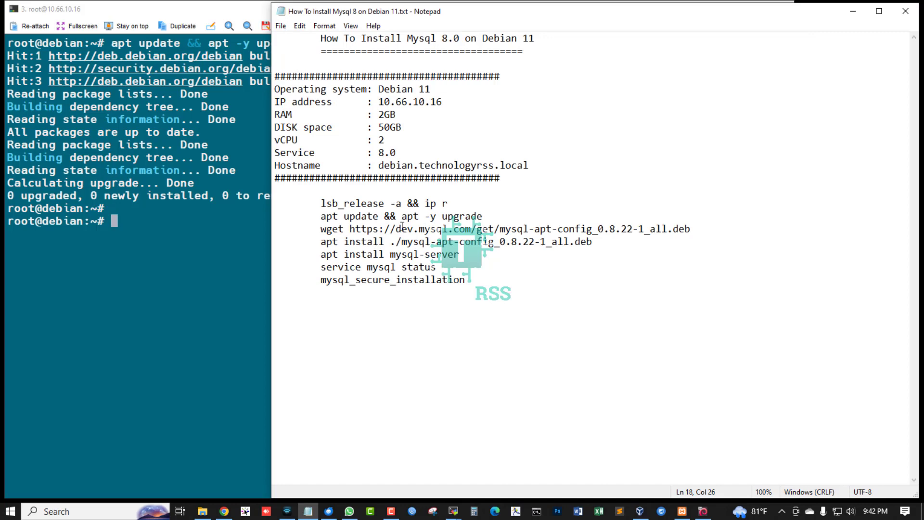
drag(320, 228, 734, 233)
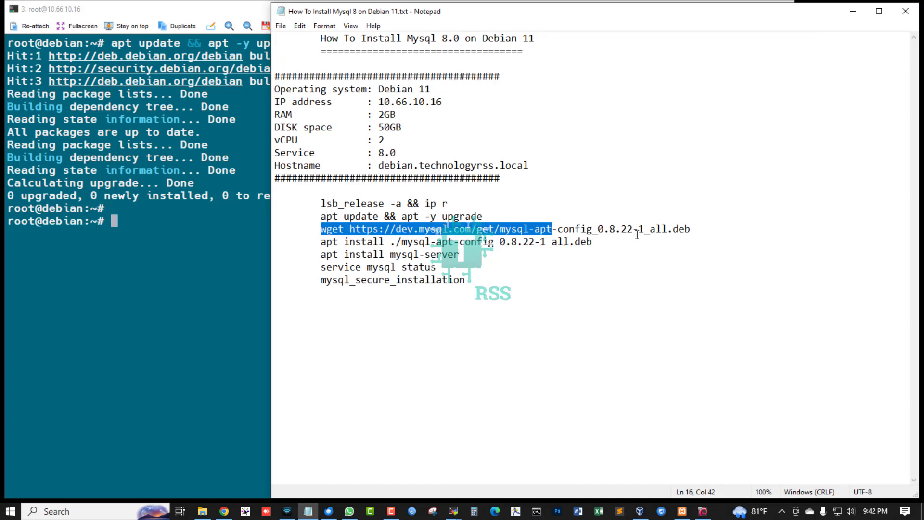
right_click(208, 216)
key(ctrl+l)
key(Return)
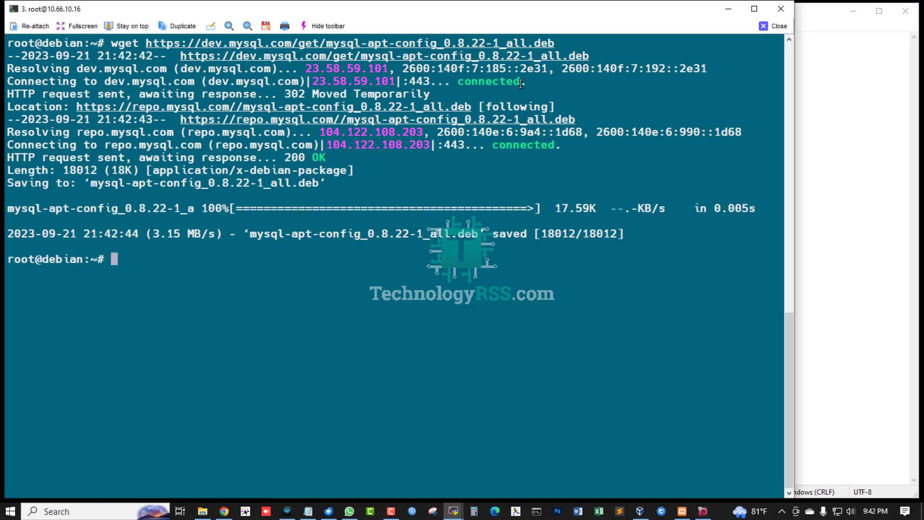
click(864, 216)
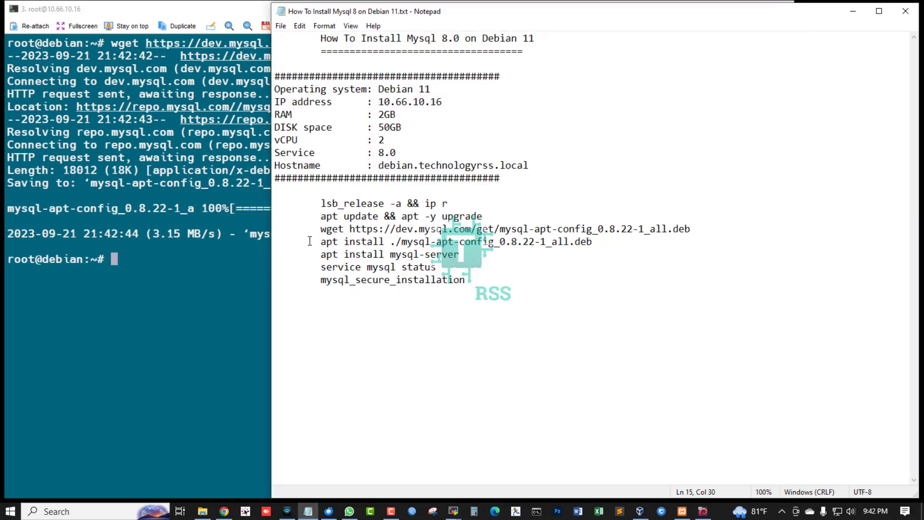
- Paste and run 'apt install ./mysql-apt-config_0.8.22-1_all.deb', confirming the installation
drag(309, 242, 591, 241)
click(237, 211)
right_click(237, 211)
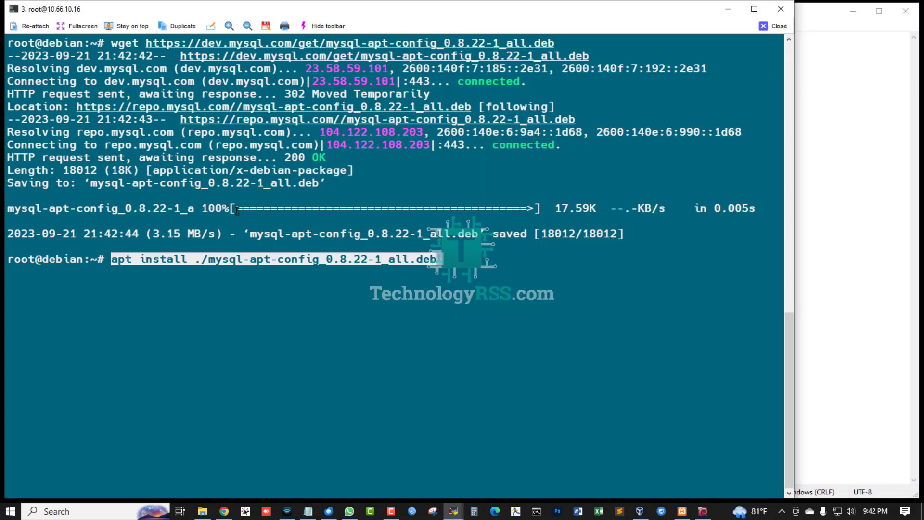
key(ctrl+l)
key(Return)
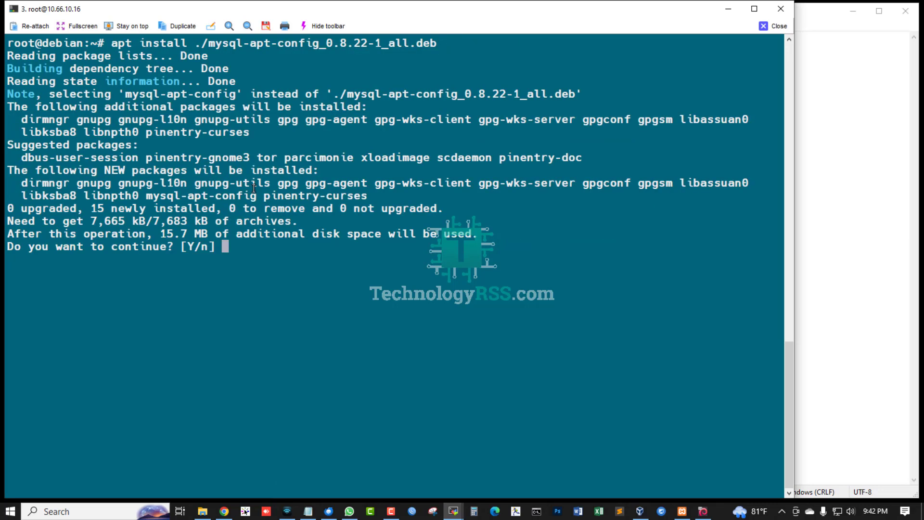
text(y)
key(Return)
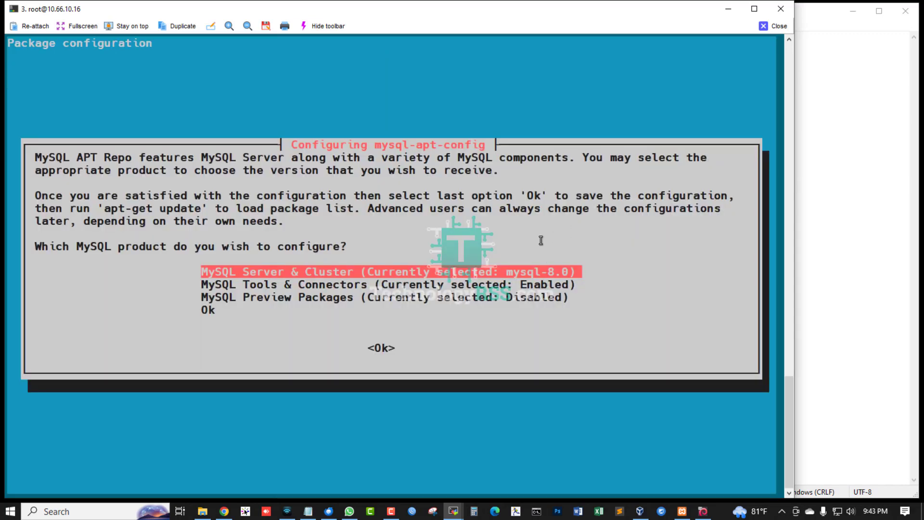
- Keep MySQL Server & Cluster at mysql-8.0 and accept Ok to finish the configuration
key(Down)
key(Down)
key(Down)
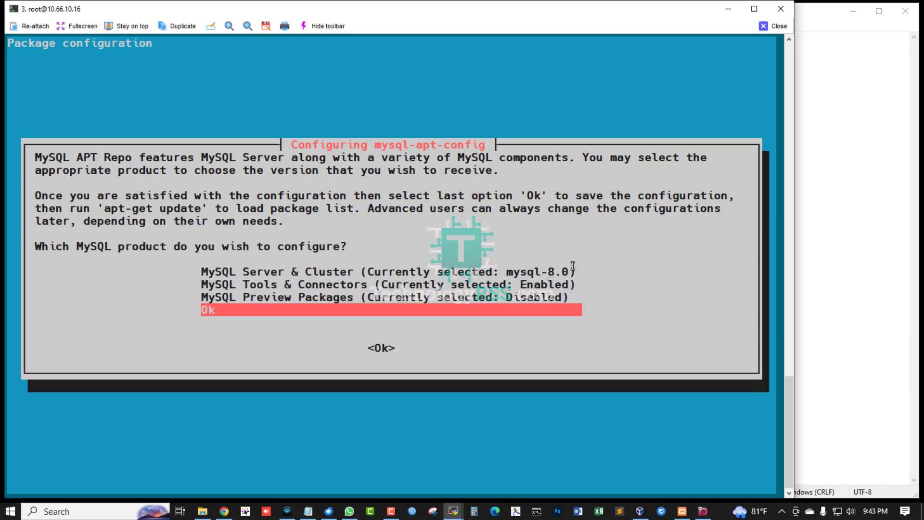
key(Return)
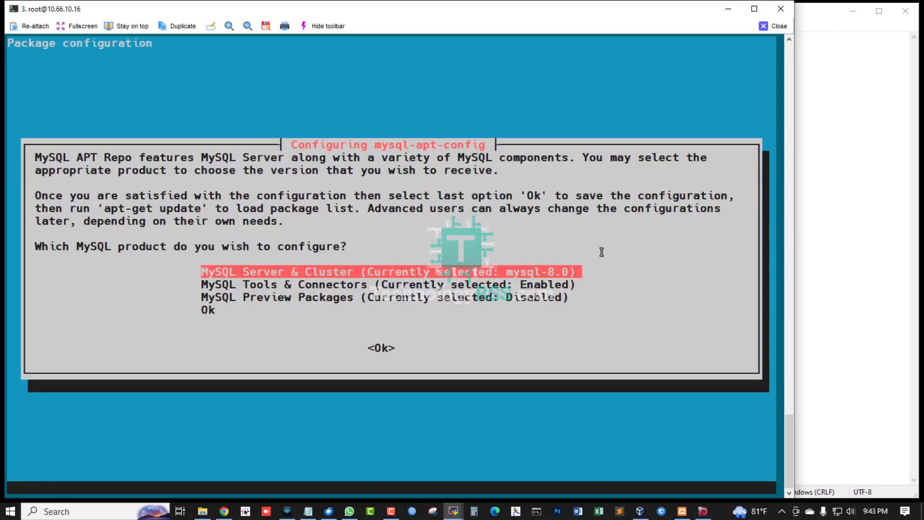
key(Down)
key(Down)
key(Down)
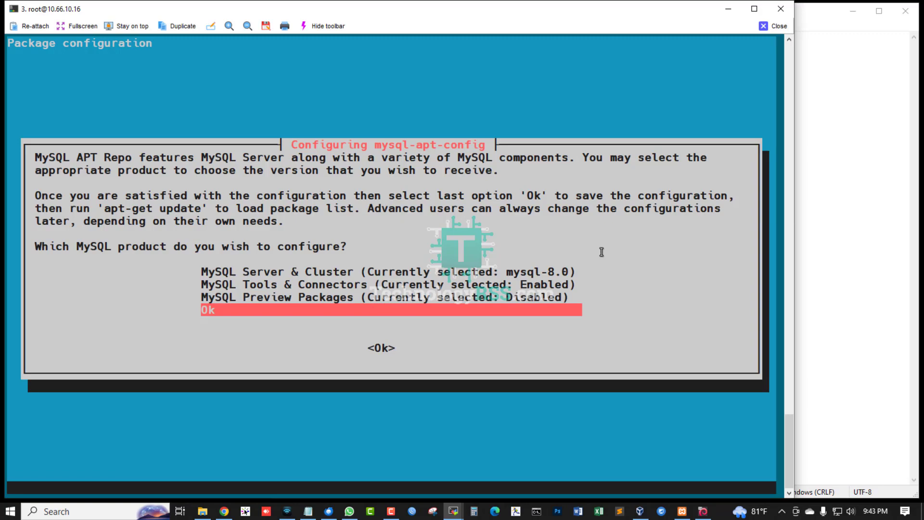
key(Return)
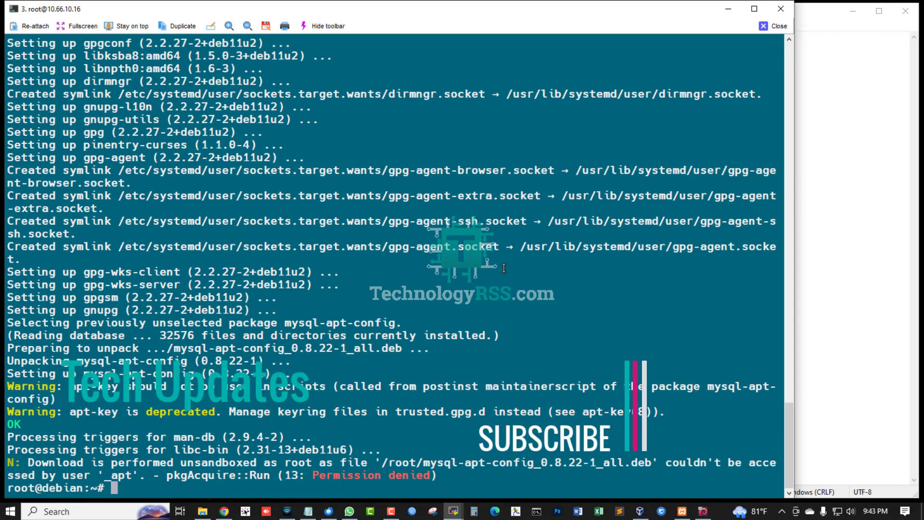
- Note the permission-denied message and run 'apt update', now reading repo.mysql.com
key(Return)
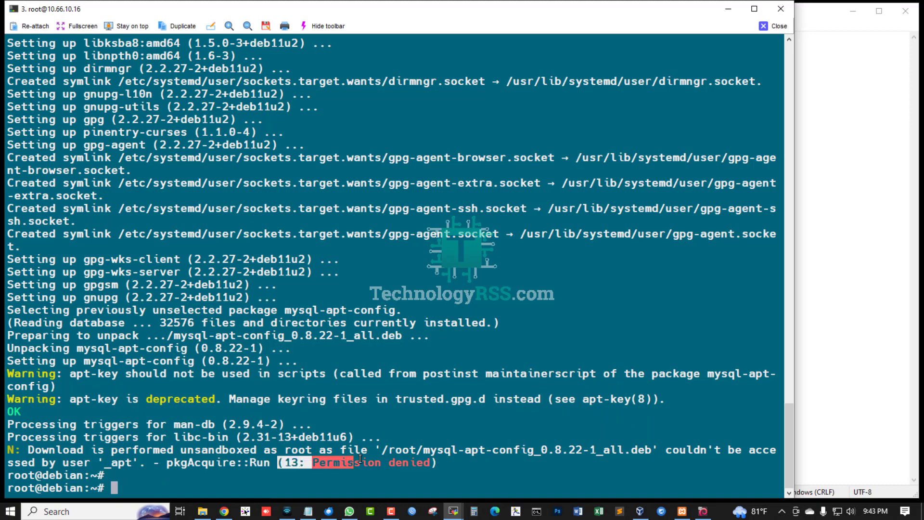
drag(279, 462, 361, 462)
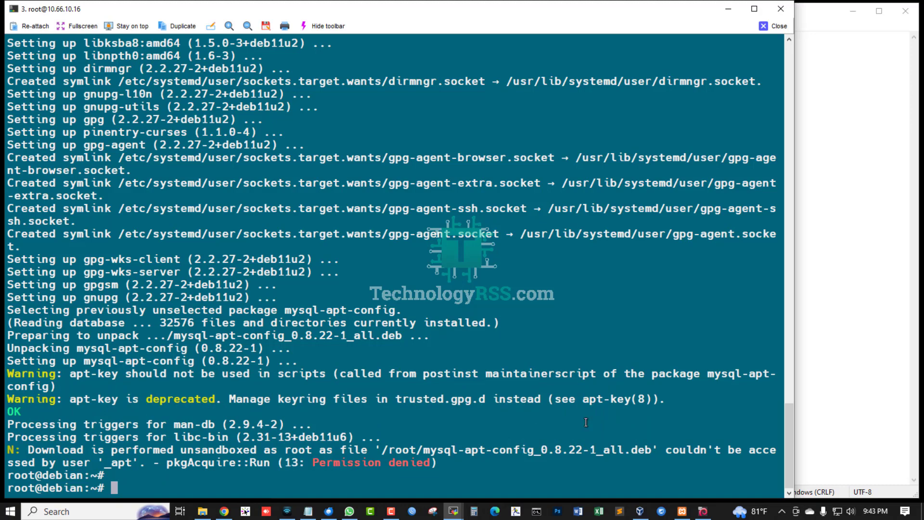
click(824, 249)
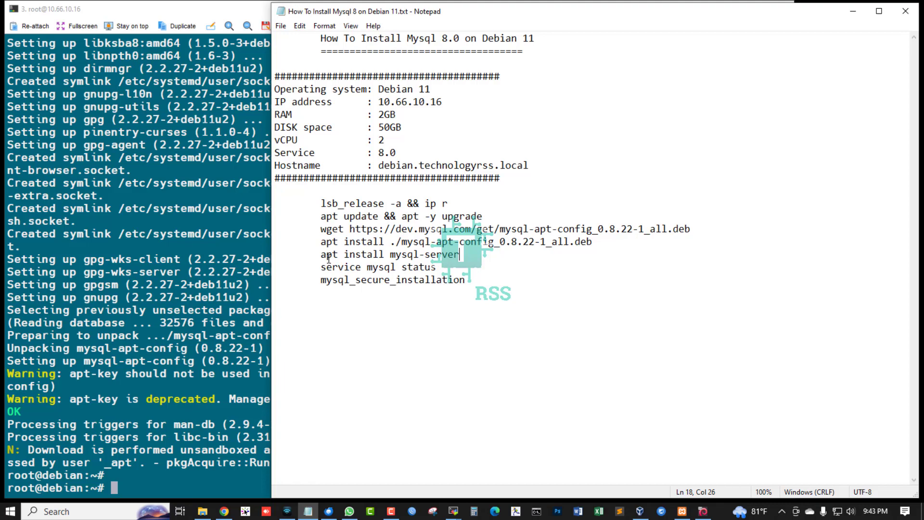
drag(320, 255, 502, 250)
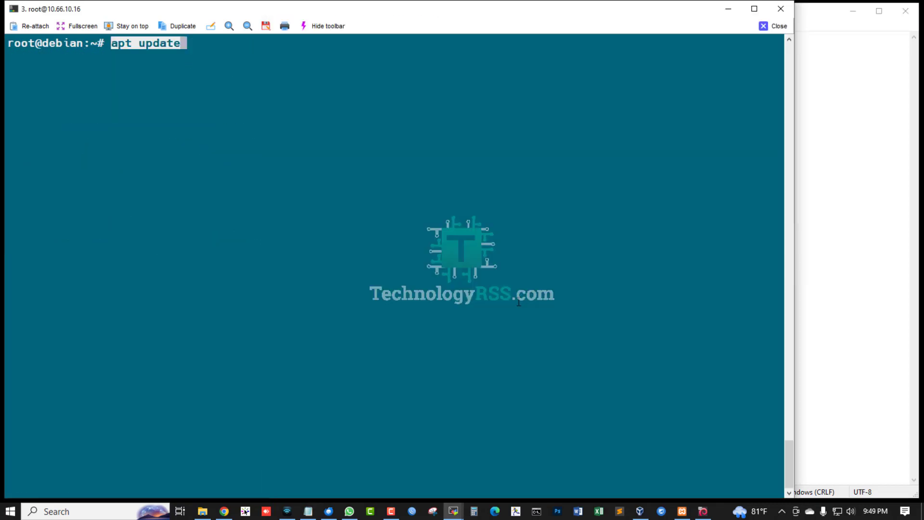
key(Return)
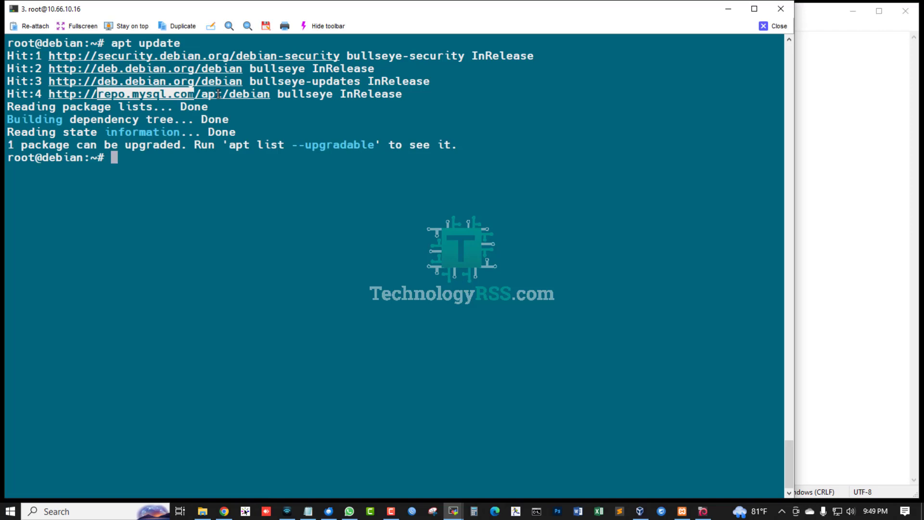
- Point out repo.mysql.com in the output and copy 'apt install mysql-server' from the notes
drag(105, 94, 352, 94)
click(341, 169)
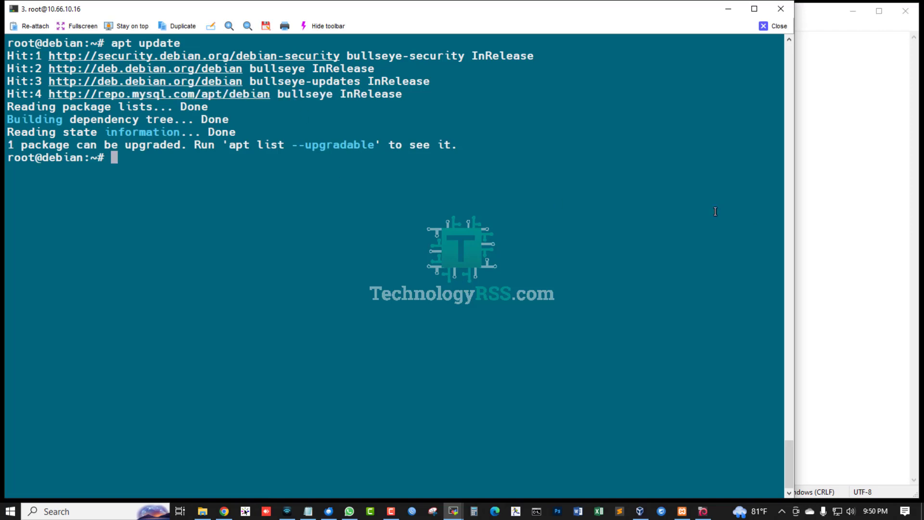
click(839, 225)
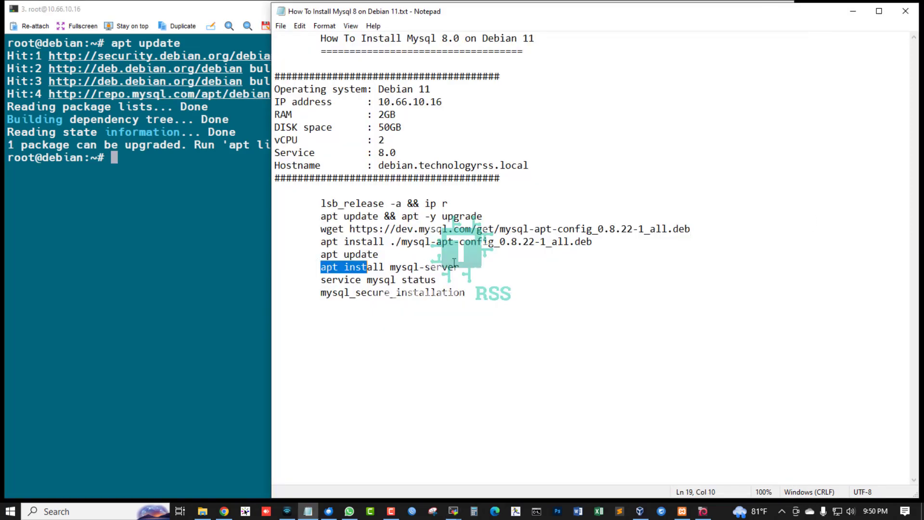
mouse_move(324, 271)
mouse_down()
mouse_move(275, 268)
mouse_move(499, 267)
mouse_up()
click(331, 267)
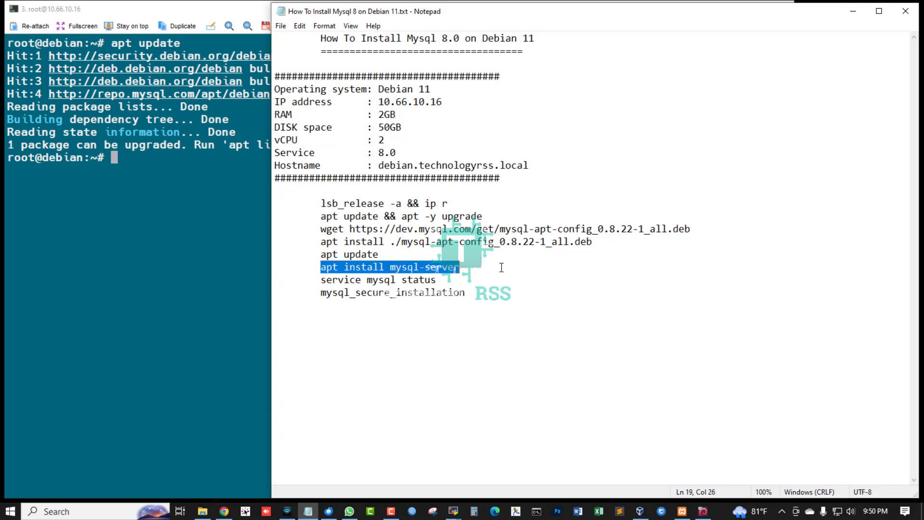
key(ctrl+c)
click(190, 207)
- Paste and run 'apt install mysql-server', agreeing to install the 15 listed packages
right_click(191, 207)
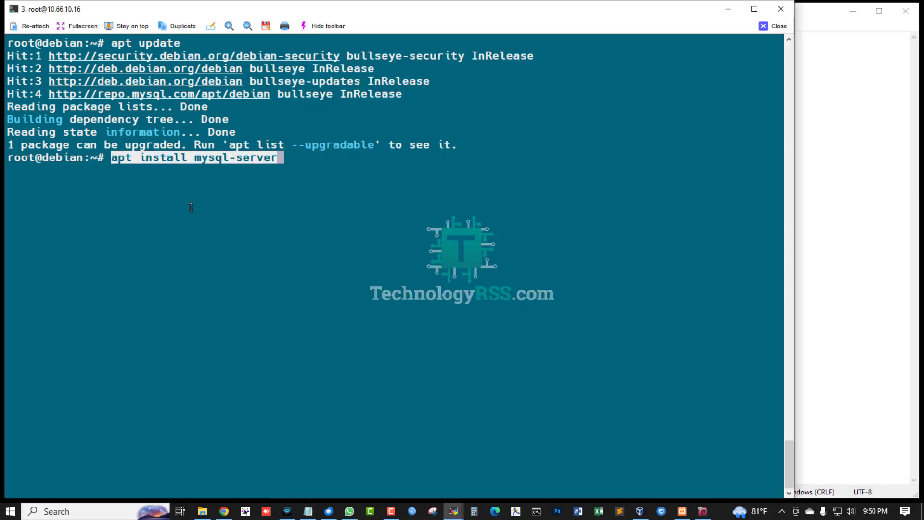
key(ctrl+l)
key(Return)
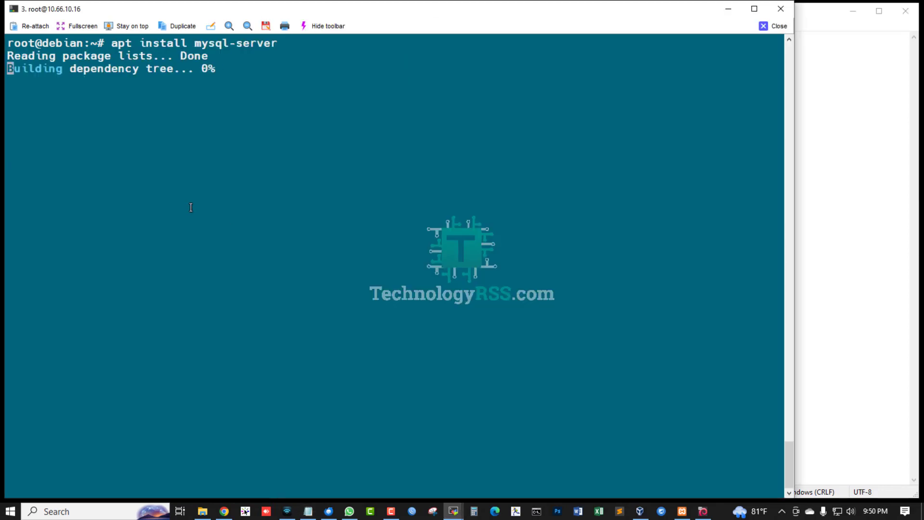
text(y)
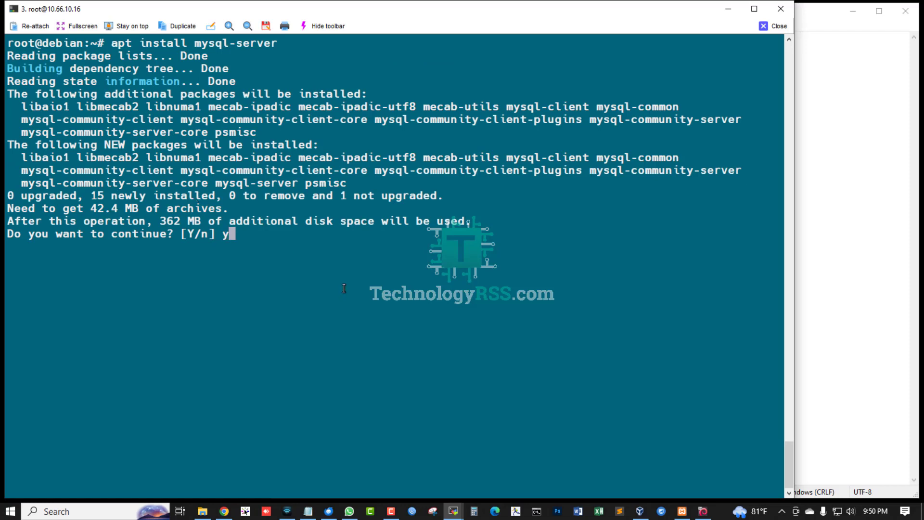
key(Return)
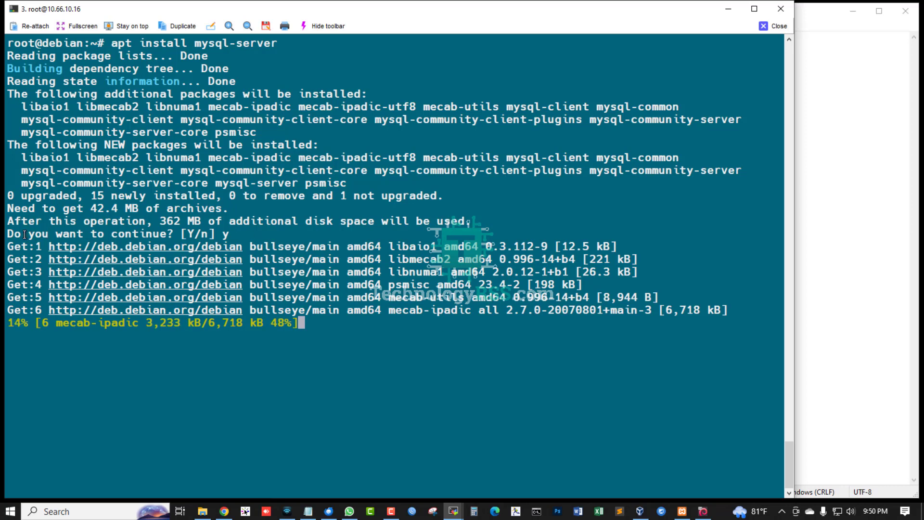
drag(22, 233, 196, 233)
click(273, 240)
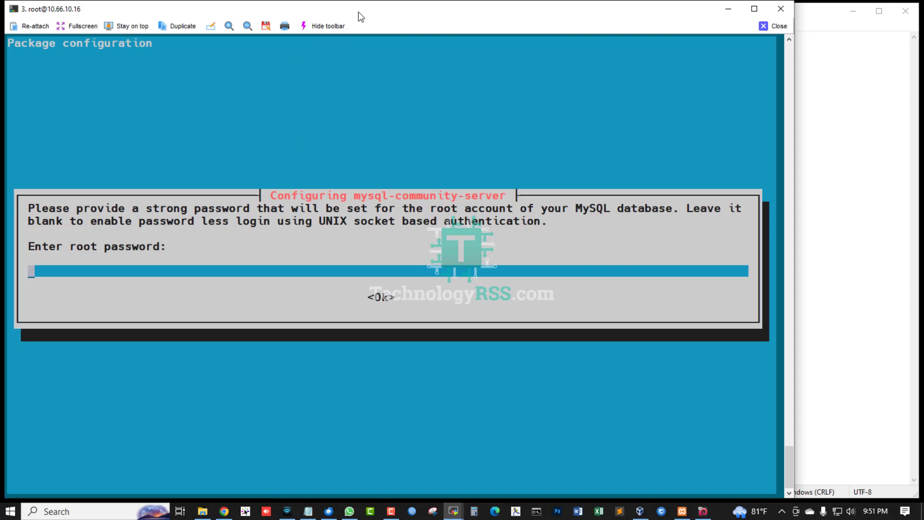
text(*)
text(********)
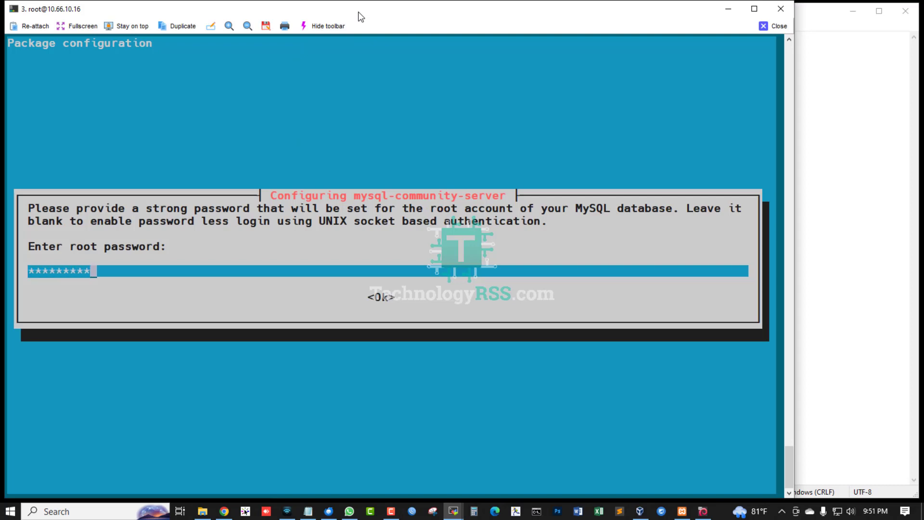
text(****)
- Enter and confirm the MySQL root password, keeping strong password encryption selected
key(Return)
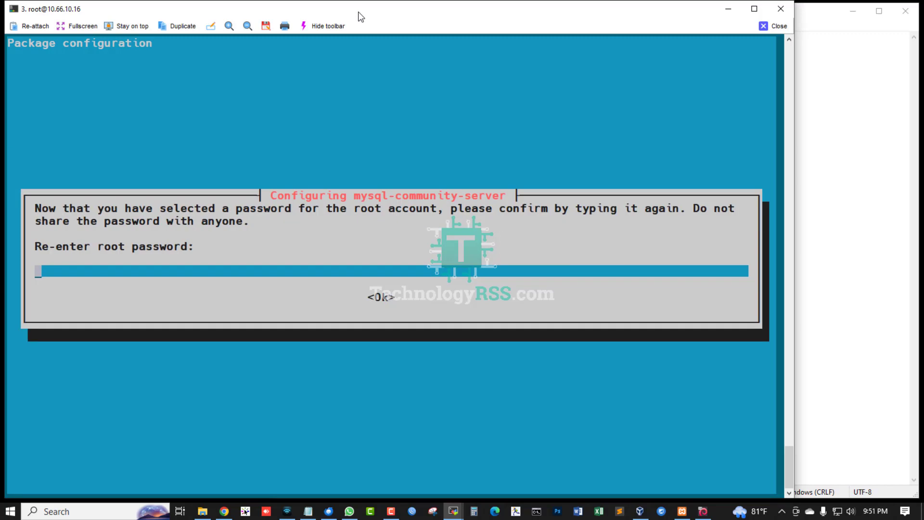
text(***)
text(********)
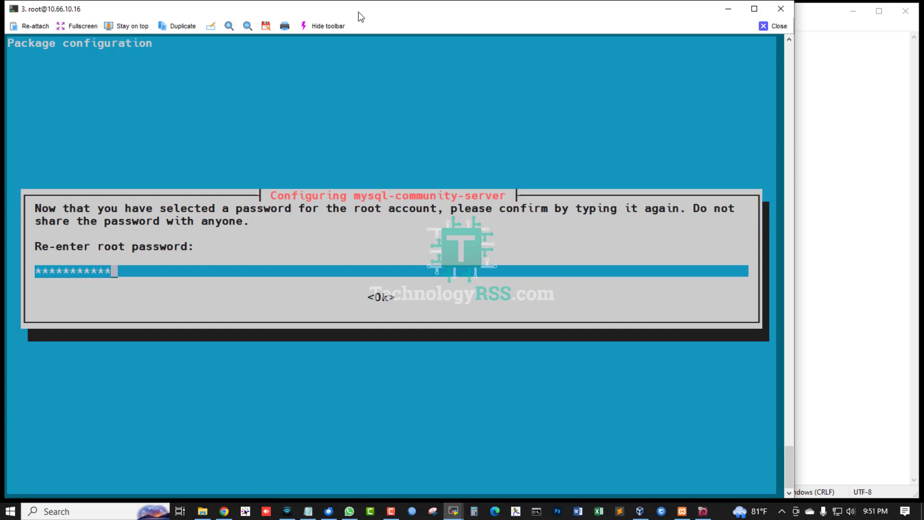
text(**)
key(Return)
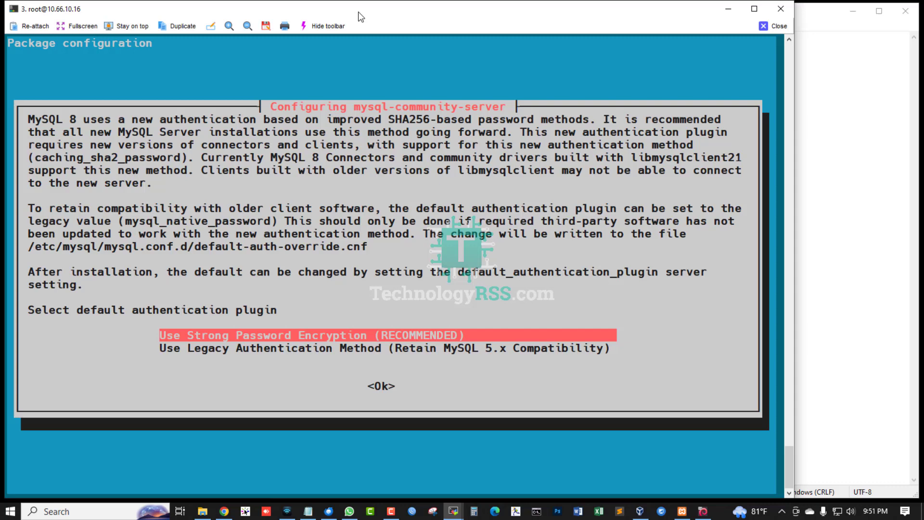
key(Tab)
key(Return)
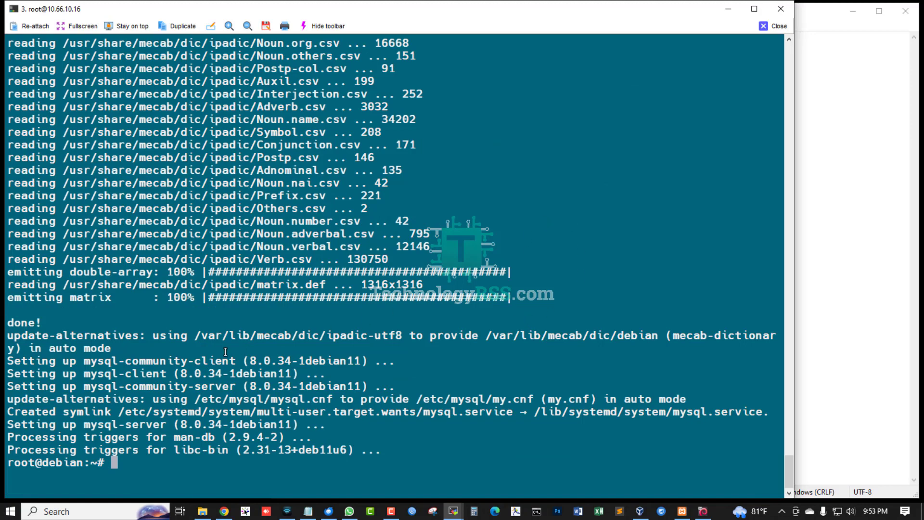
- Paste 'service mysql status' from the notes at the root prompt and confirm MySQL is active (running)
key(alt+Tab)
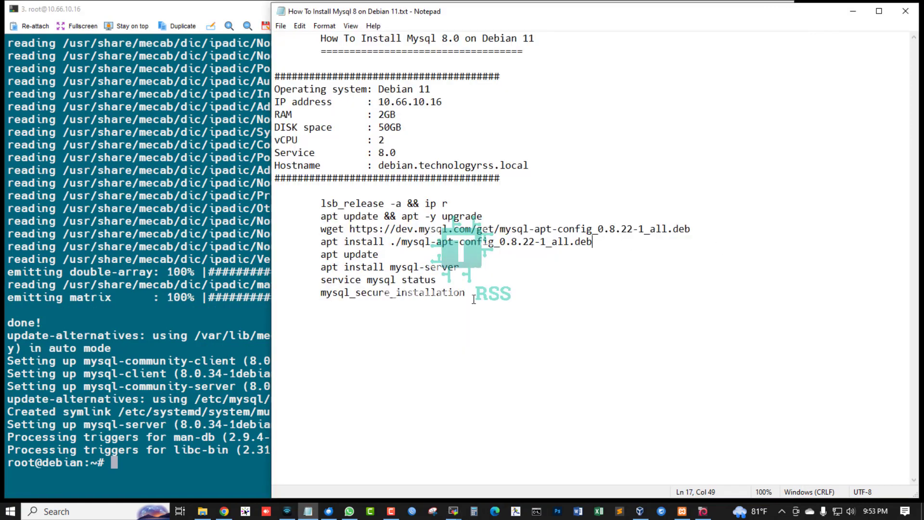
drag(322, 280, 436, 280)
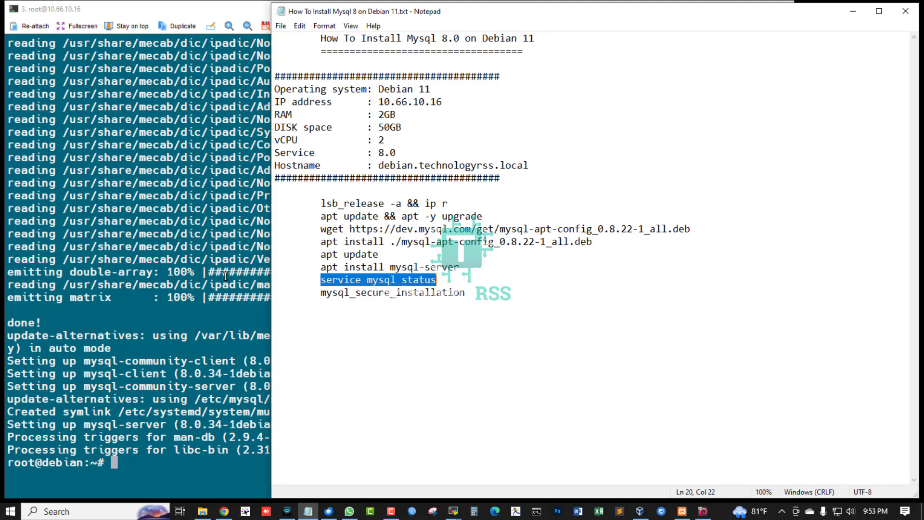
right_click(176, 271)
key(ctrl+l)
key(Return)
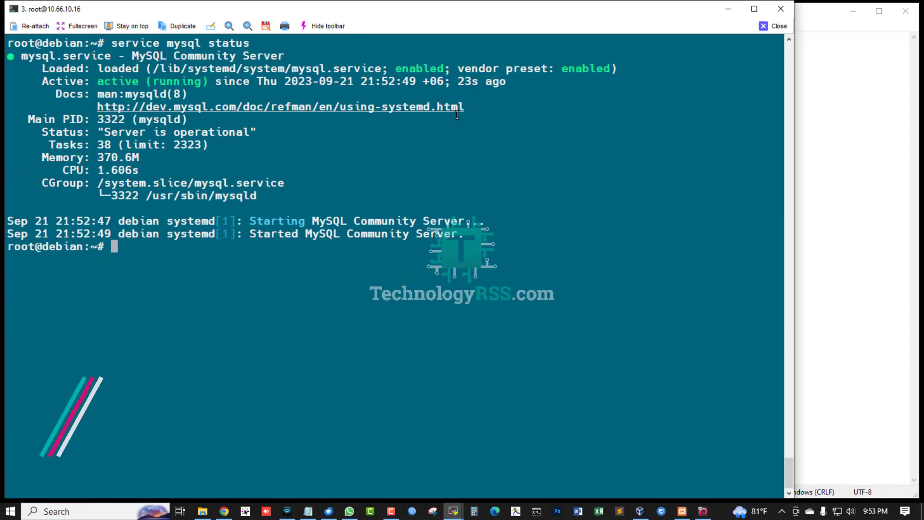
drag(460, 81, 505, 81)
click(466, 151)
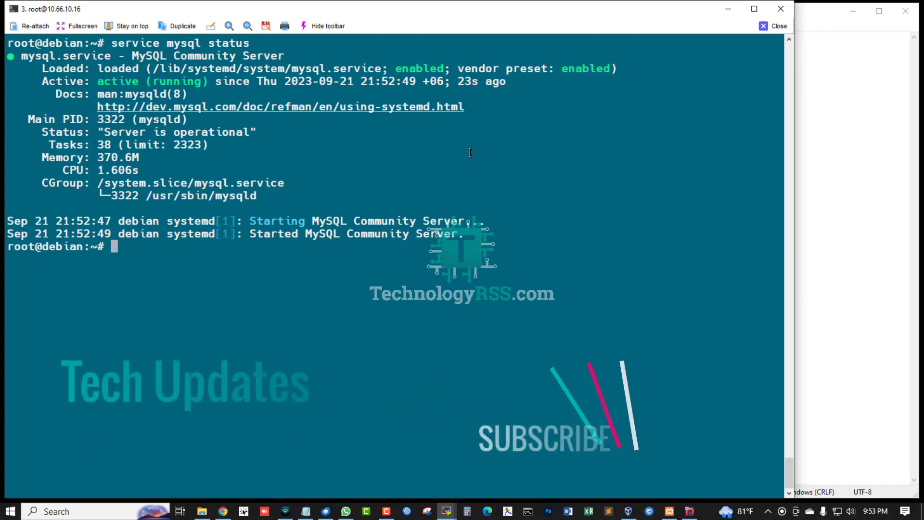
- Select the mysql_secure_installation command in the notes, then minimize Notepad to leave the status output showing
click(821, 277)
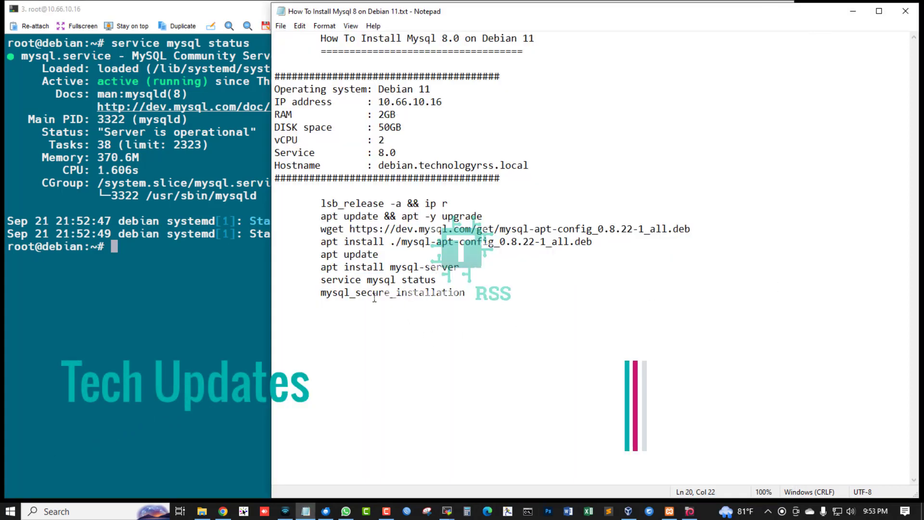
drag(317, 292, 467, 293)
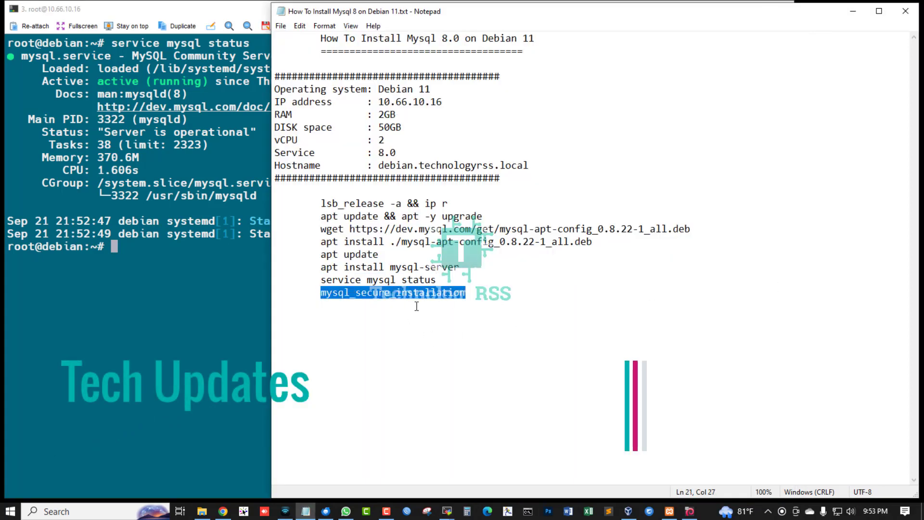
drag(320, 293, 467, 292)
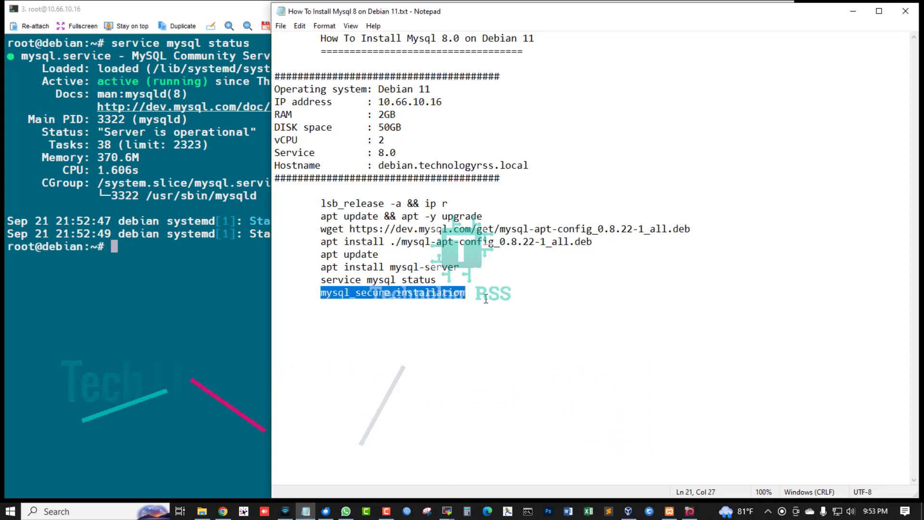
click(216, 270)
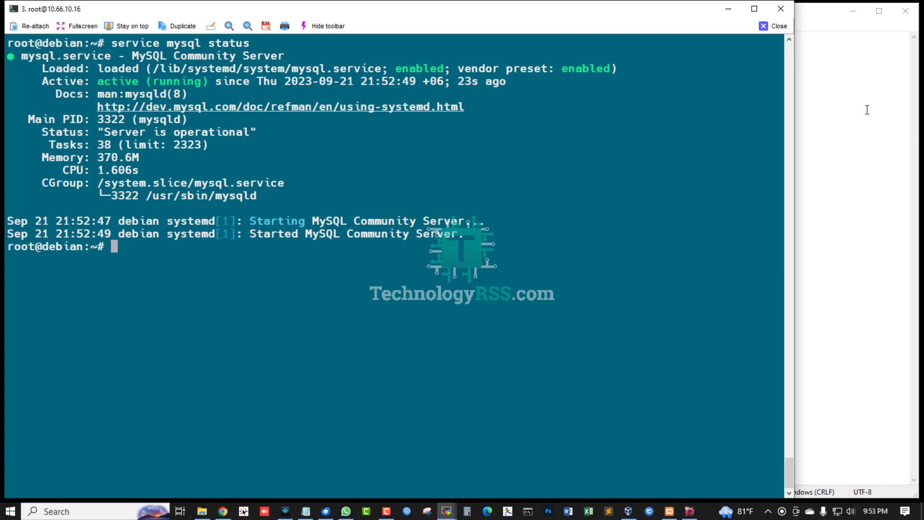
click(811, 187)
click(851, 11)
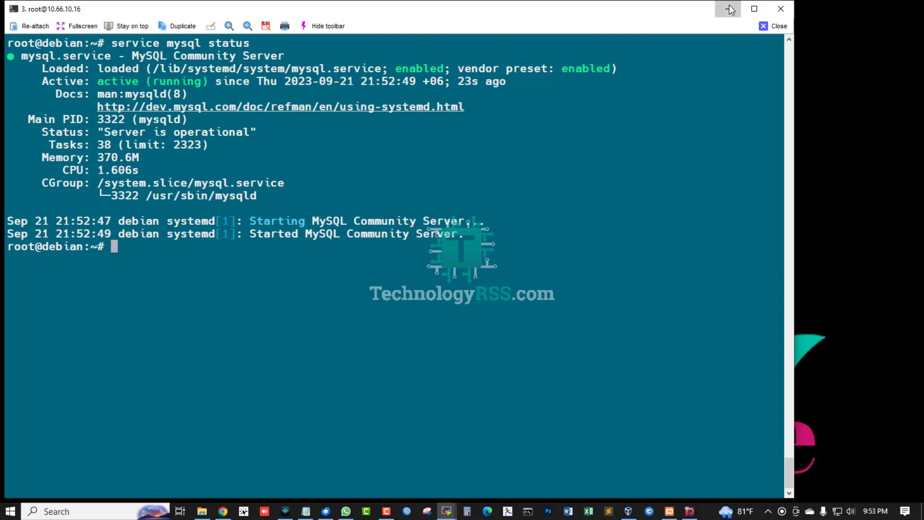